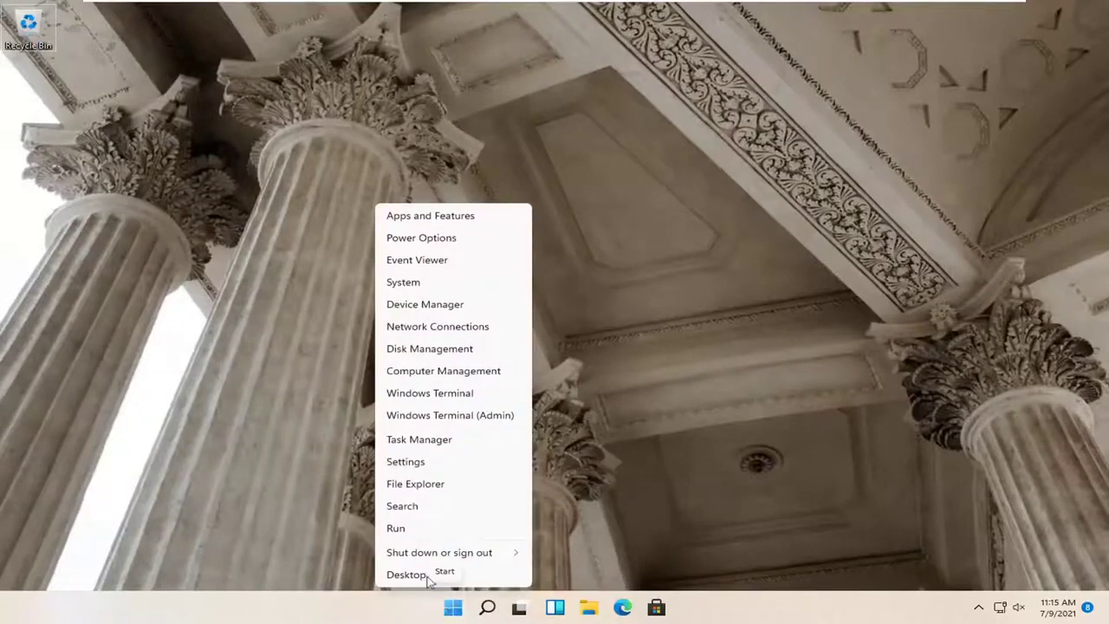
- Go to System > Troubleshoot > Other troubleshooters in Settings and scroll to the Bluetooth entry
click(408, 465)
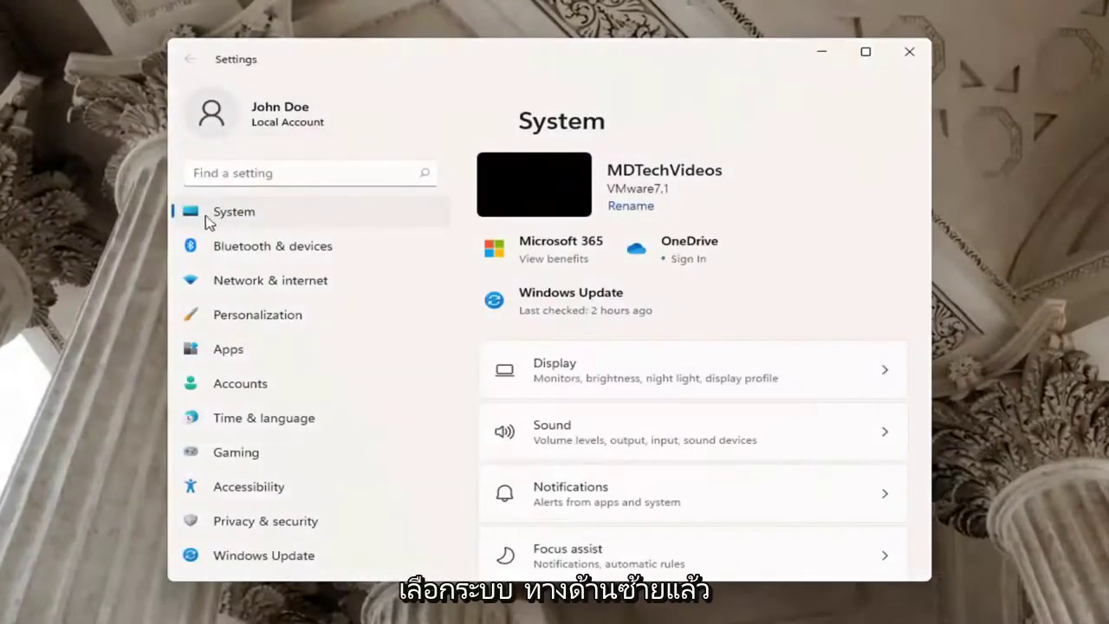
scroll(572, 433, down, 5)
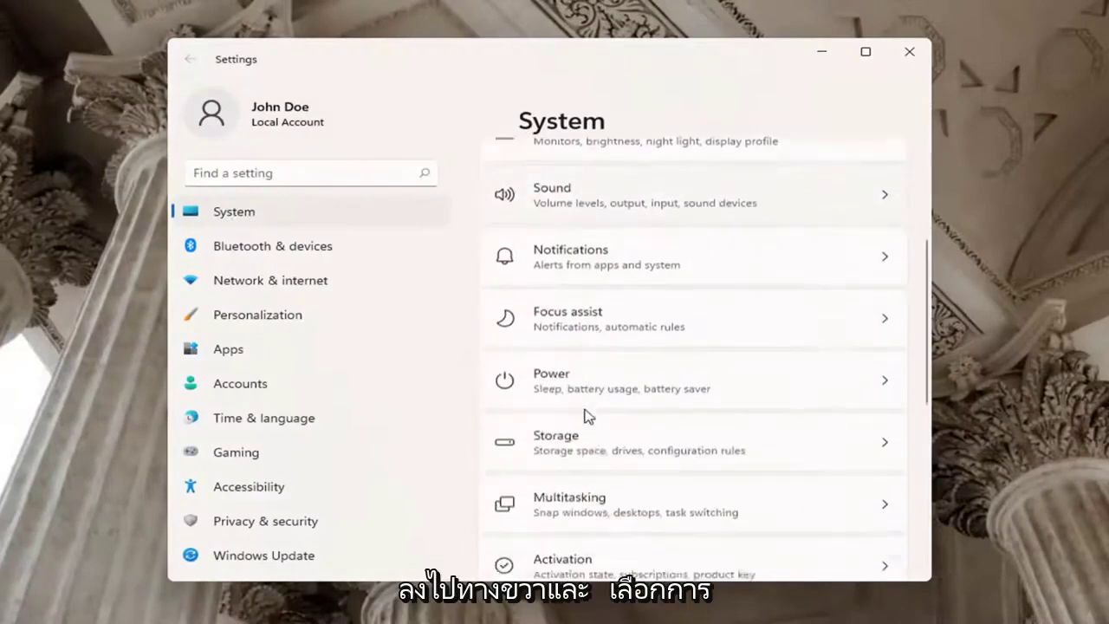
click(572, 468)
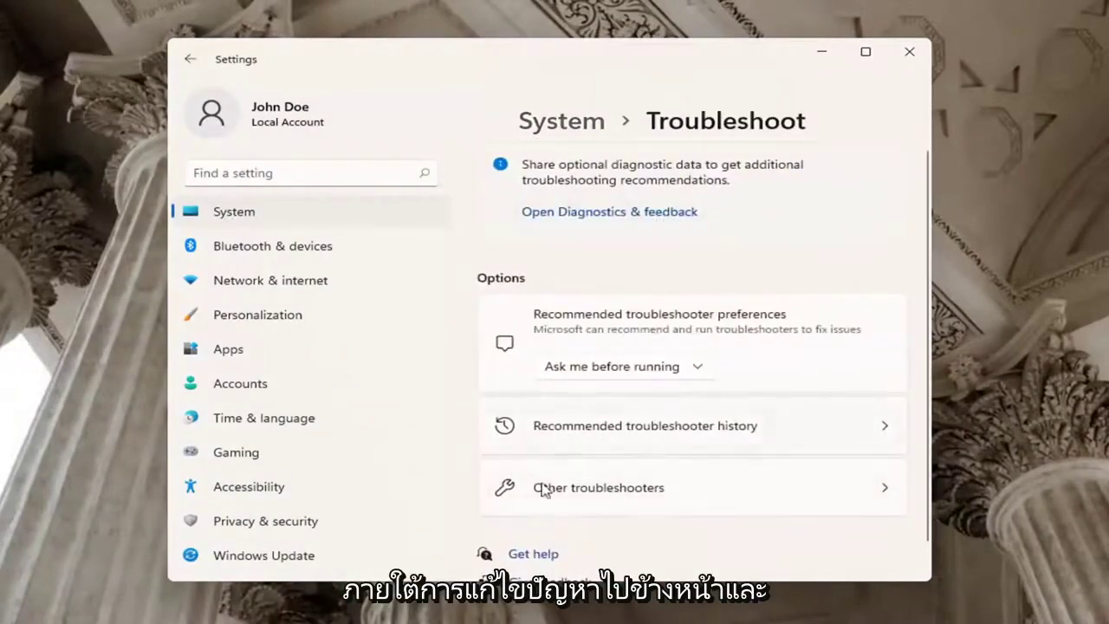
click(633, 492)
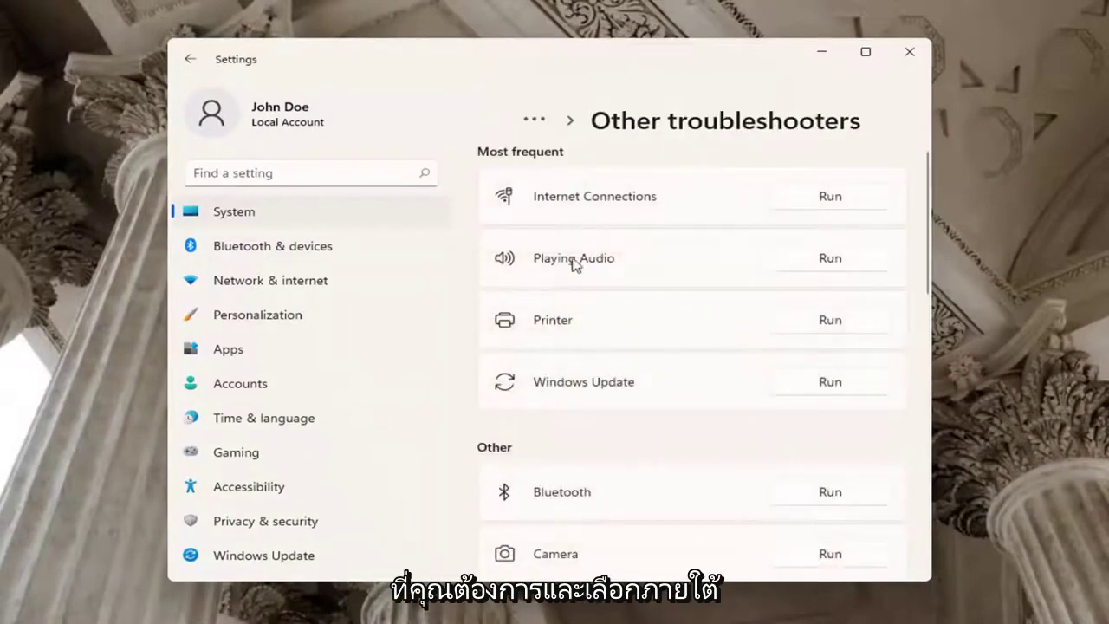
scroll(542, 436, down, 1)
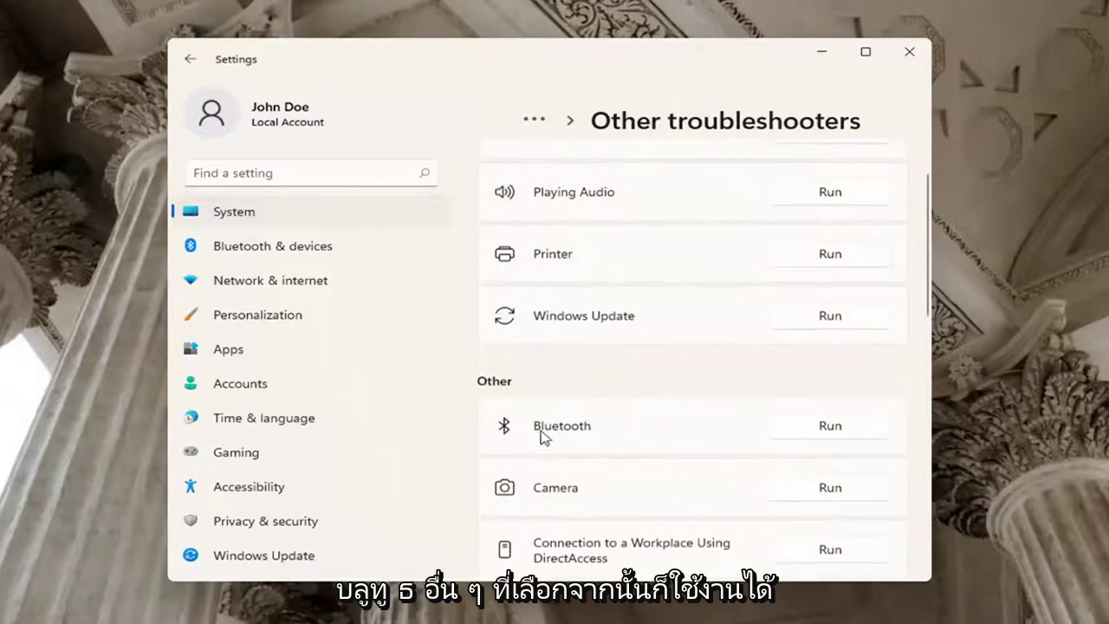
- Run the Bluetooth troubleshooter until it reports no Bluetooth, then close it and Settings
click(822, 426)
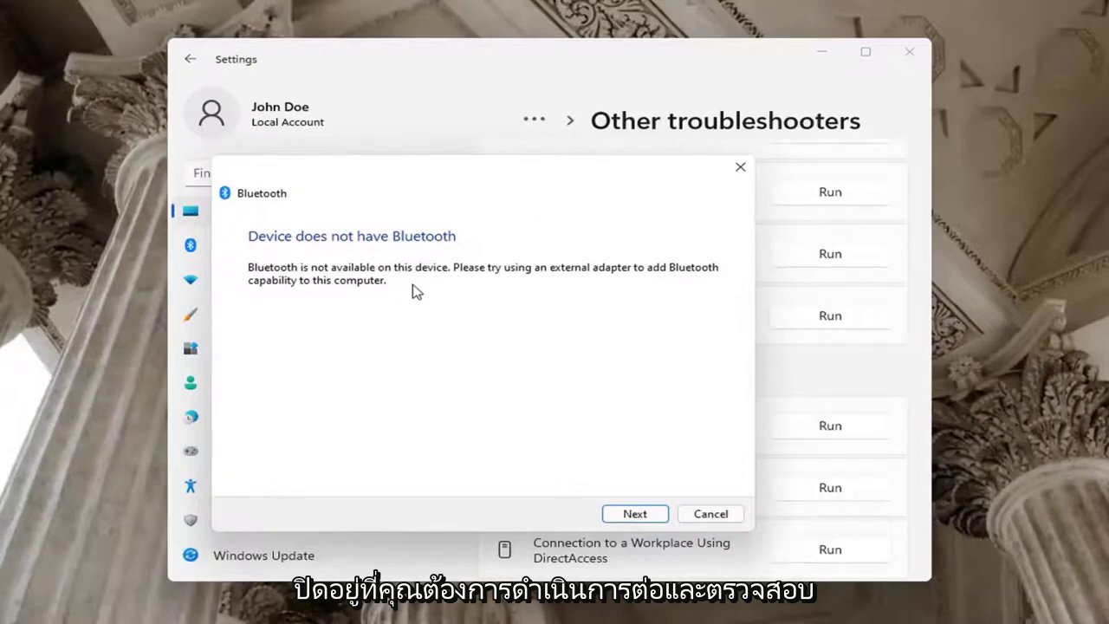
click(636, 516)
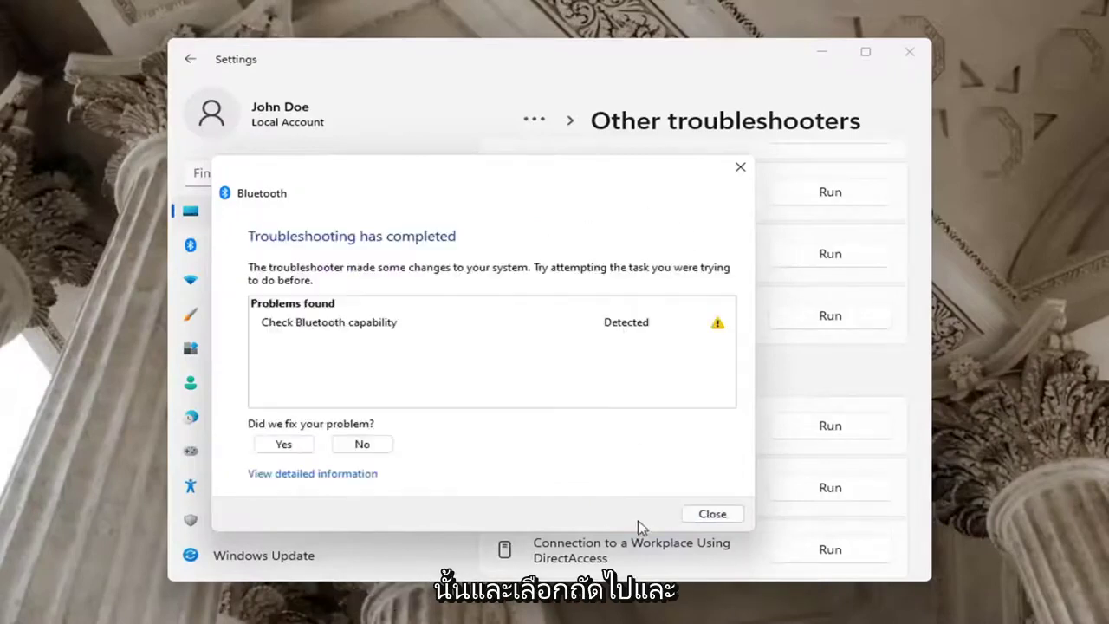
click(739, 166)
click(908, 52)
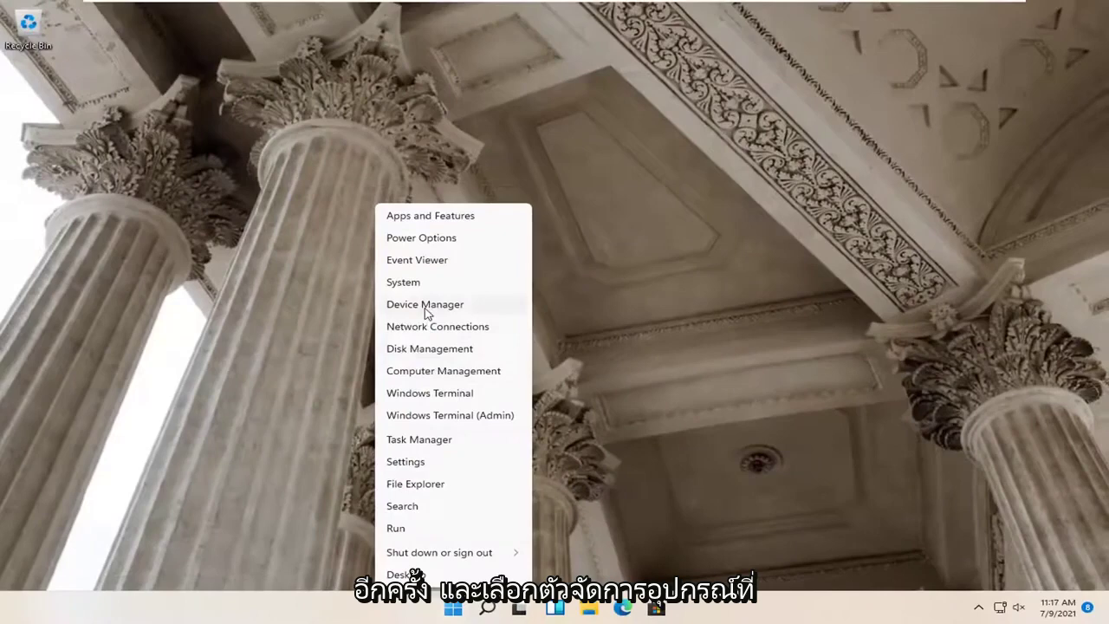
click(426, 308)
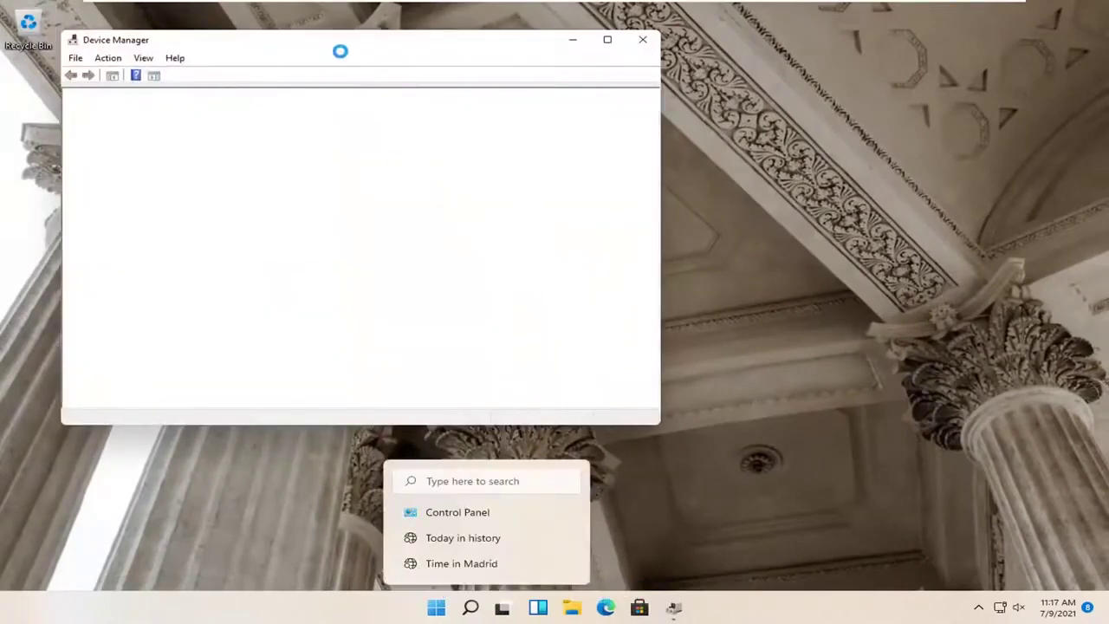
drag(342, 54, 529, 60)
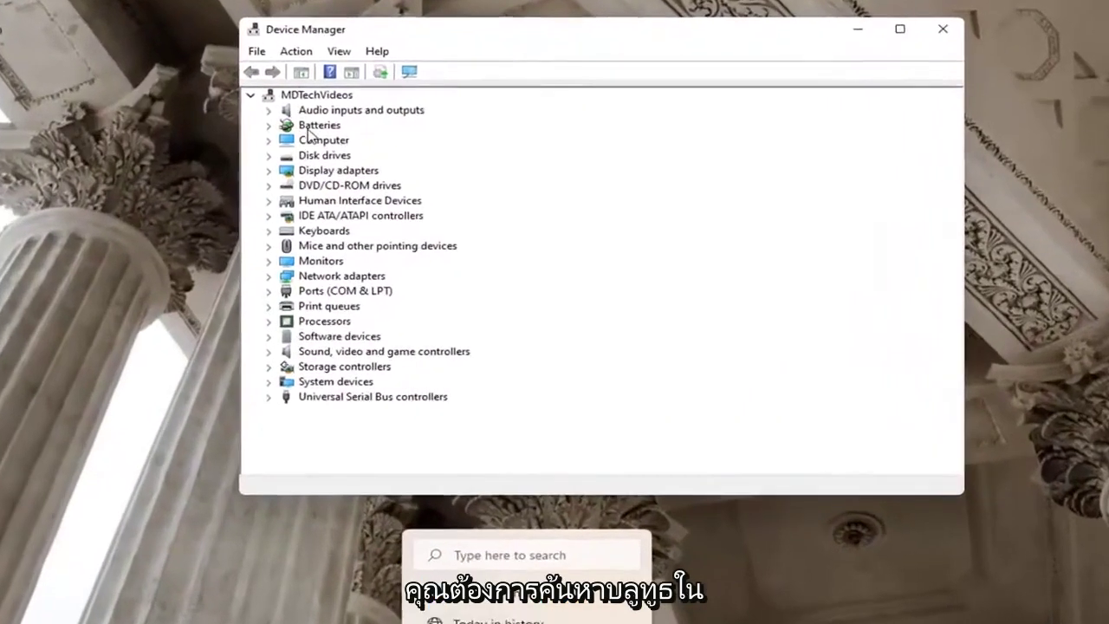
double_click(299, 127)
click(338, 142)
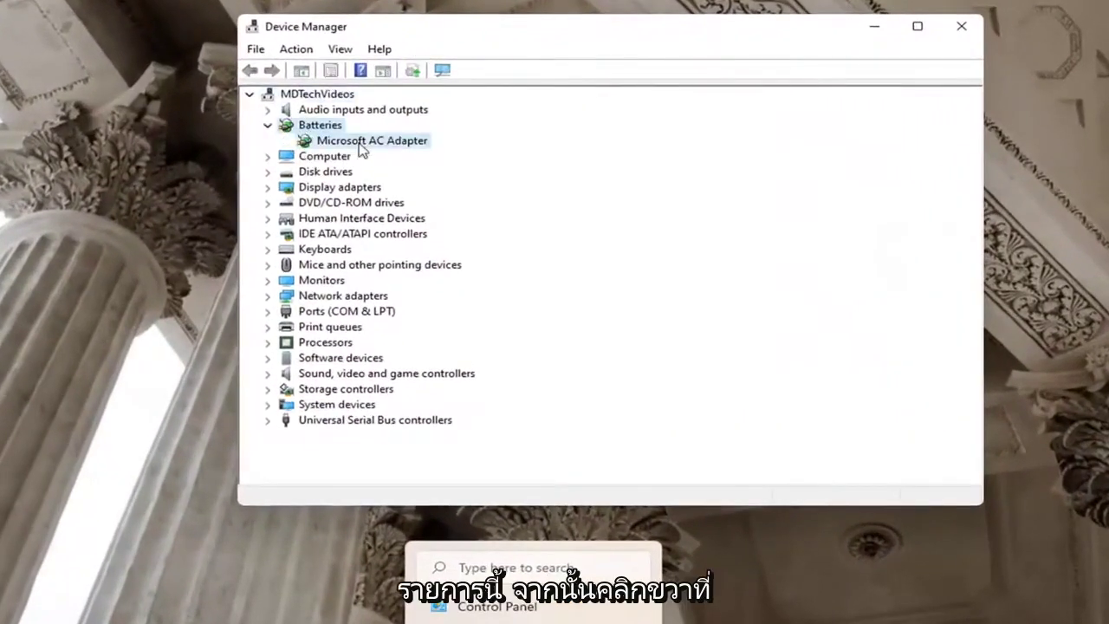
right_click(331, 144)
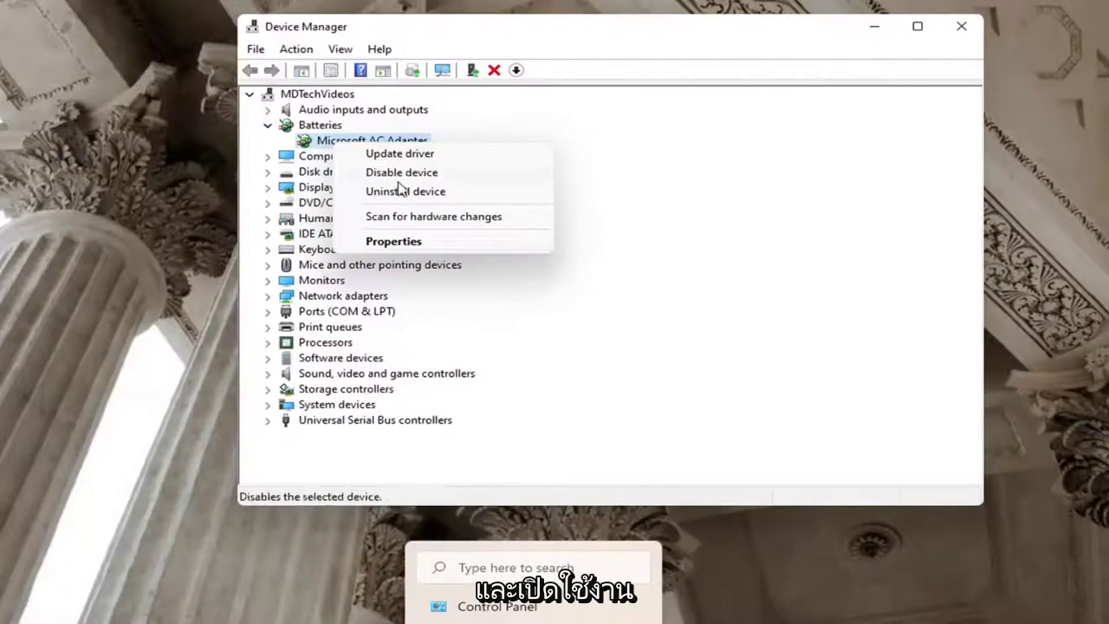
click(323, 143)
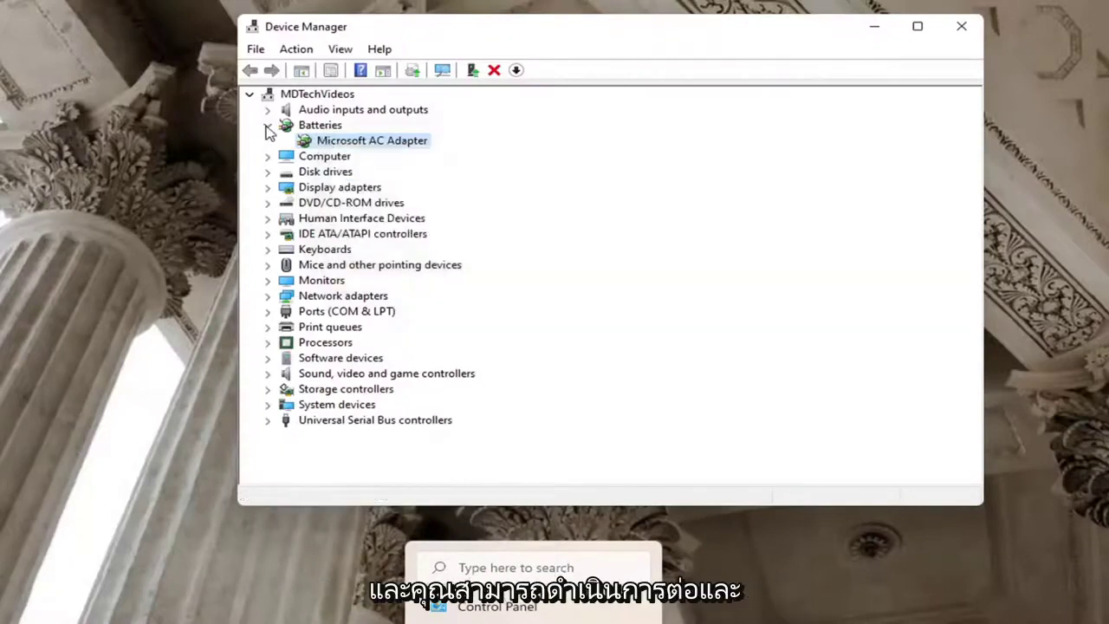
click(267, 126)
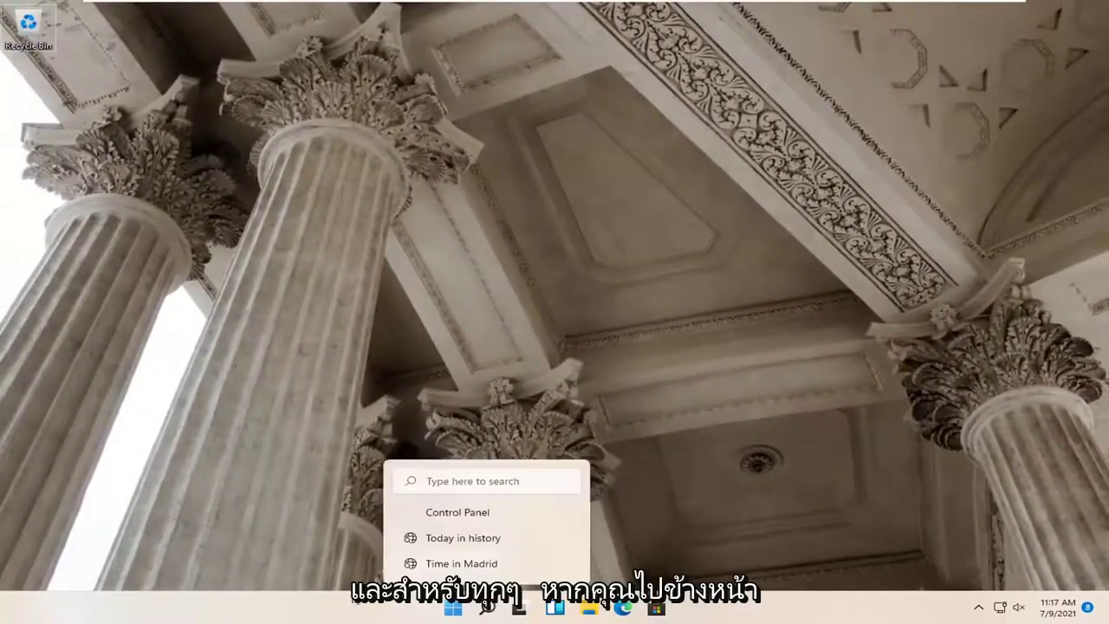
- Open Windows Settings from the quick-link menu of system tools
click(454, 610)
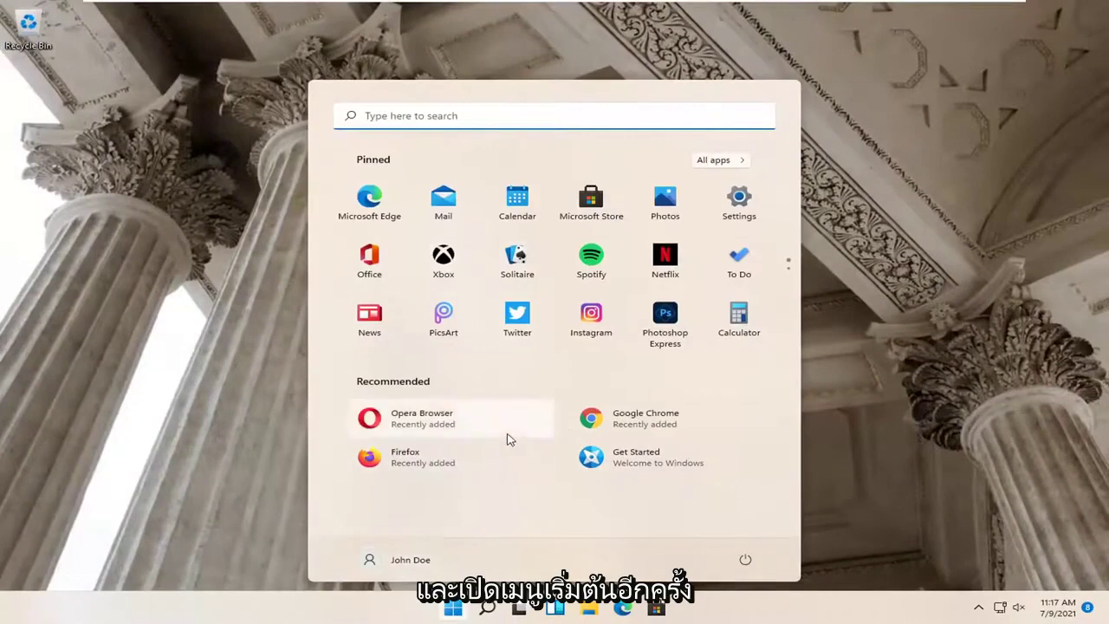
click(890, 332)
right_click(454, 610)
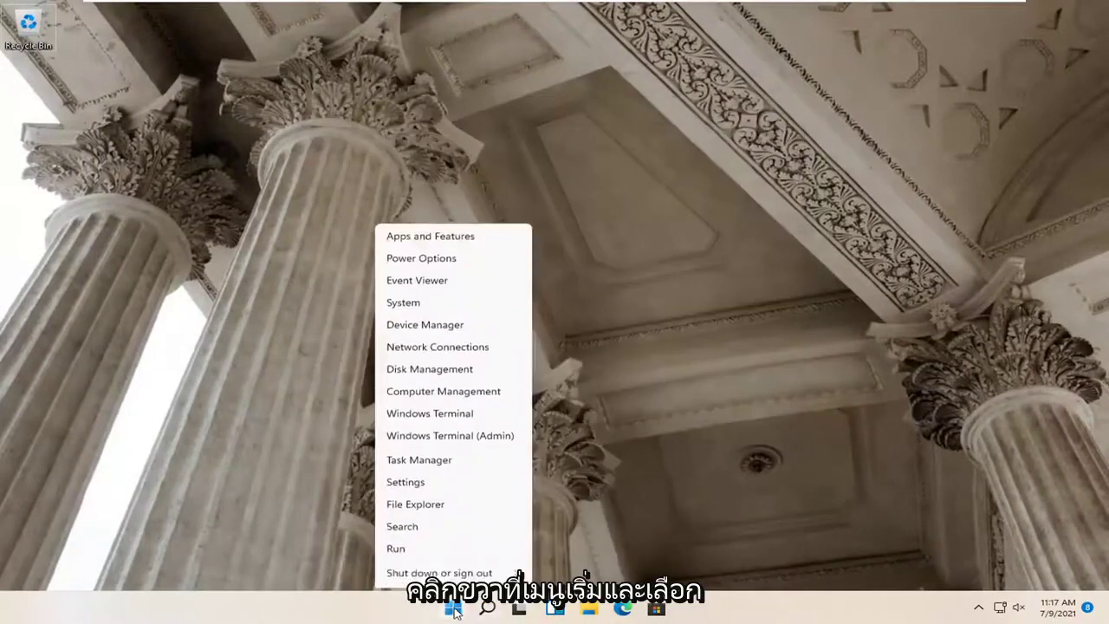
click(415, 464)
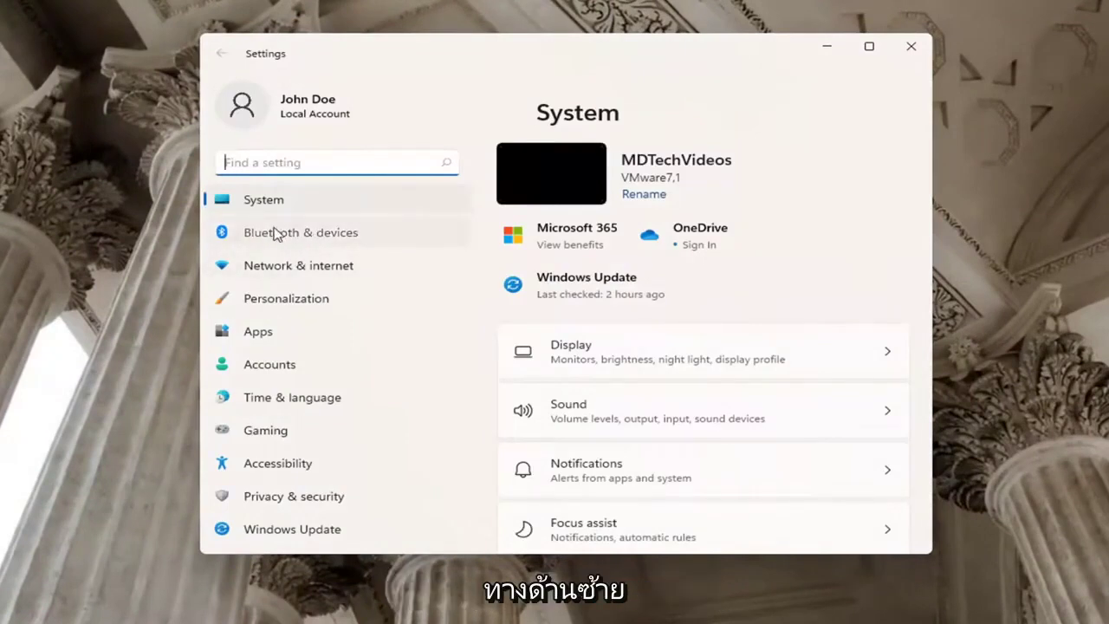
- Under Bluetooth & devices, try adding a Bluetooth device, which fails with Couldn't connect
click(274, 233)
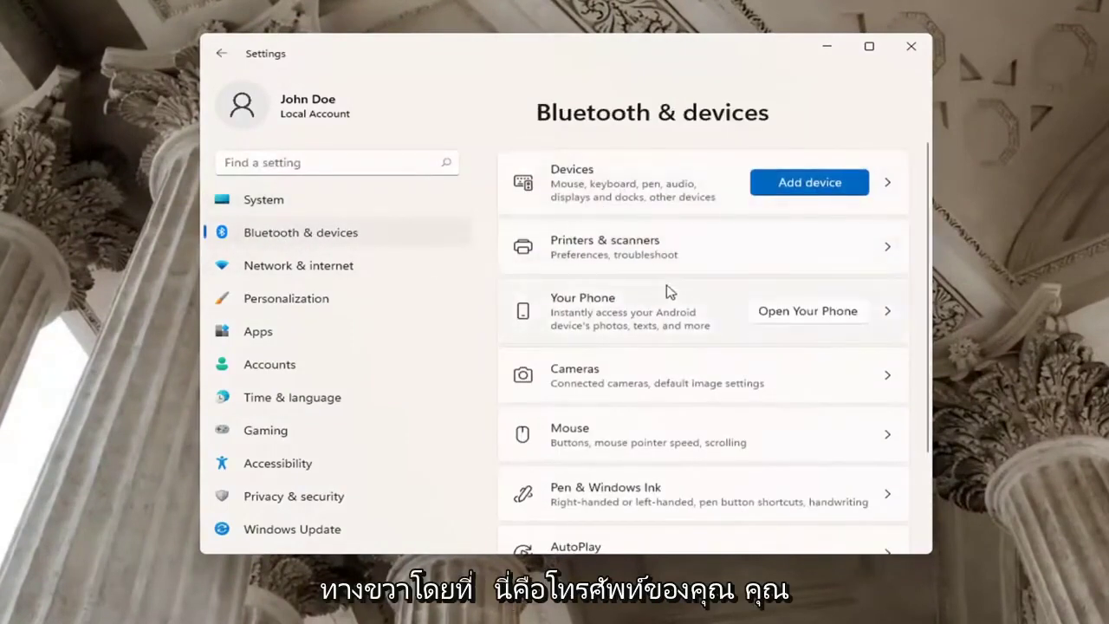
scroll(806, 247, down, 1)
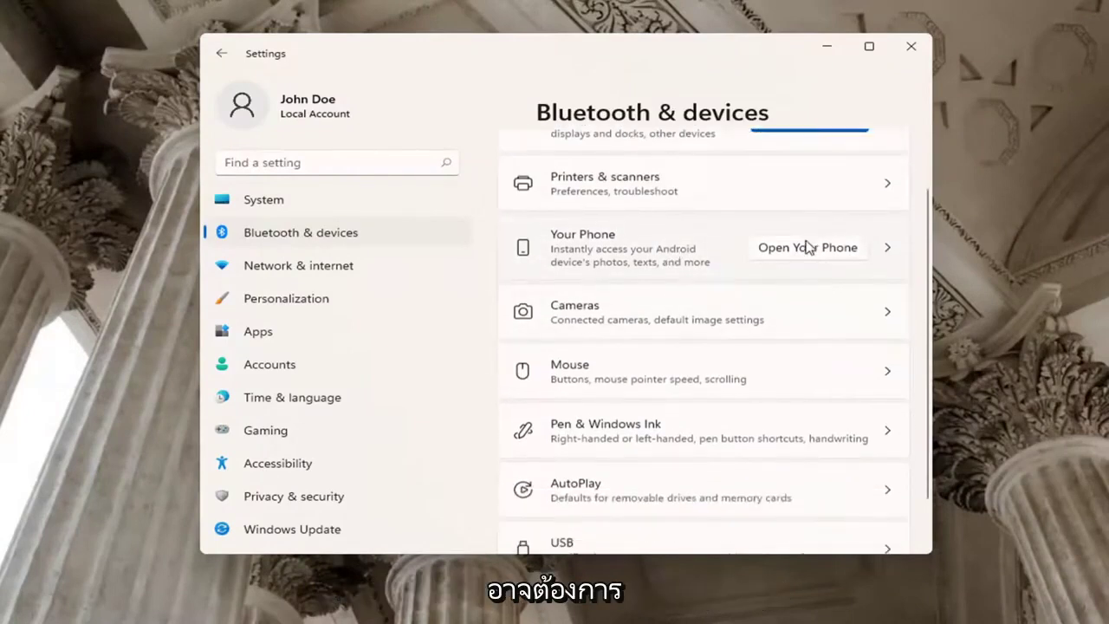
scroll(788, 251, down, 1)
scroll(784, 255, up, 2)
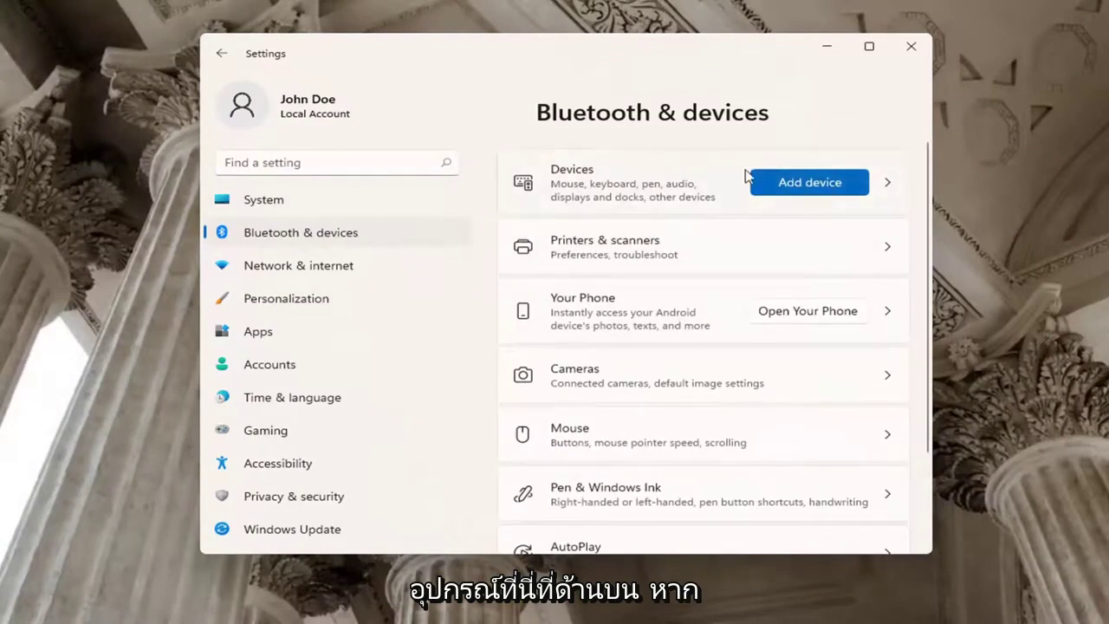
click(752, 178)
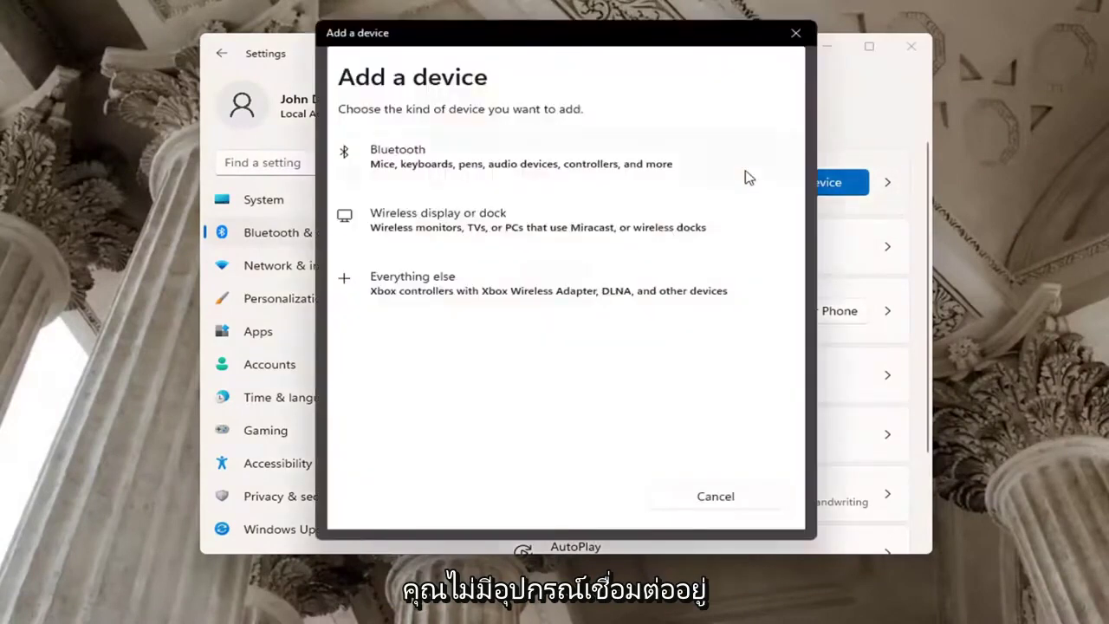
click(394, 167)
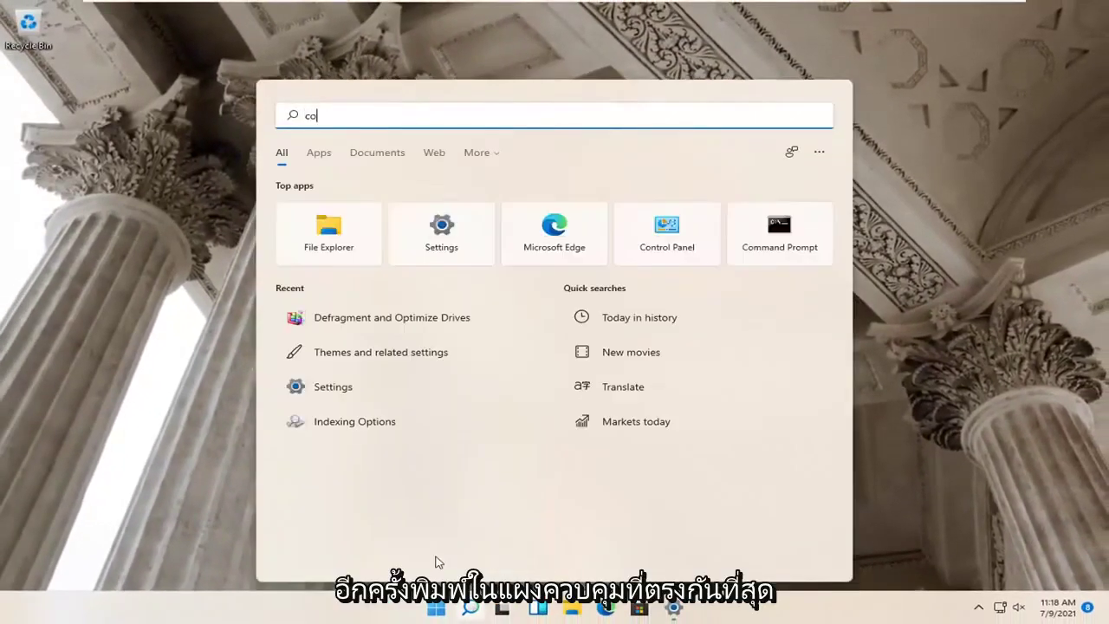
- Launch Control Panel, set View by to Category, and go to Network and Internet > Network and Sharing Center
text(l panel)
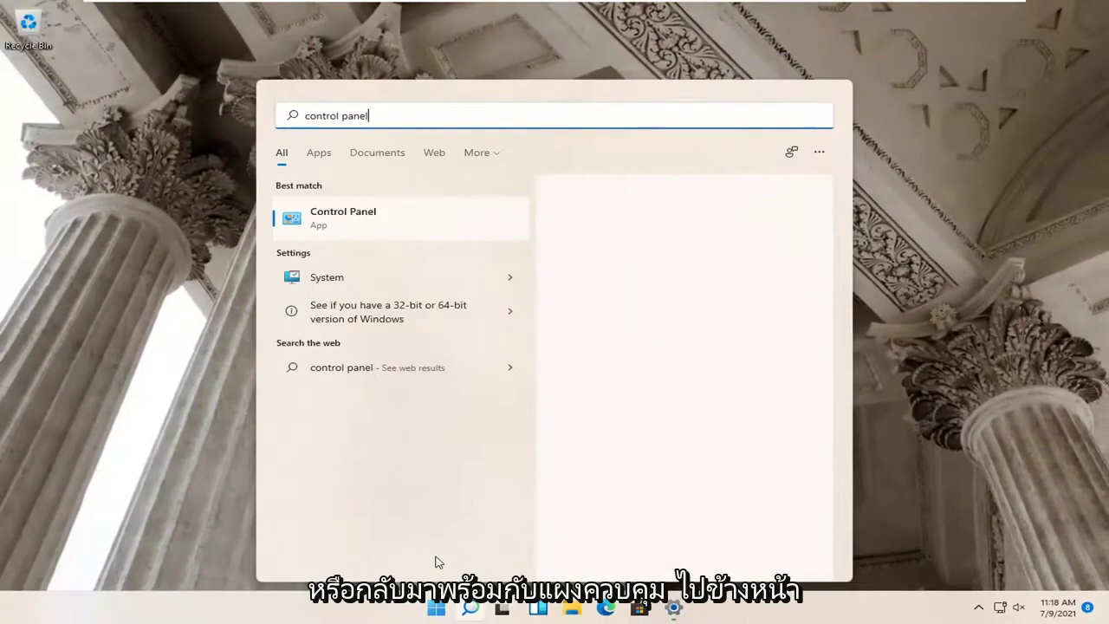
key(Escape)
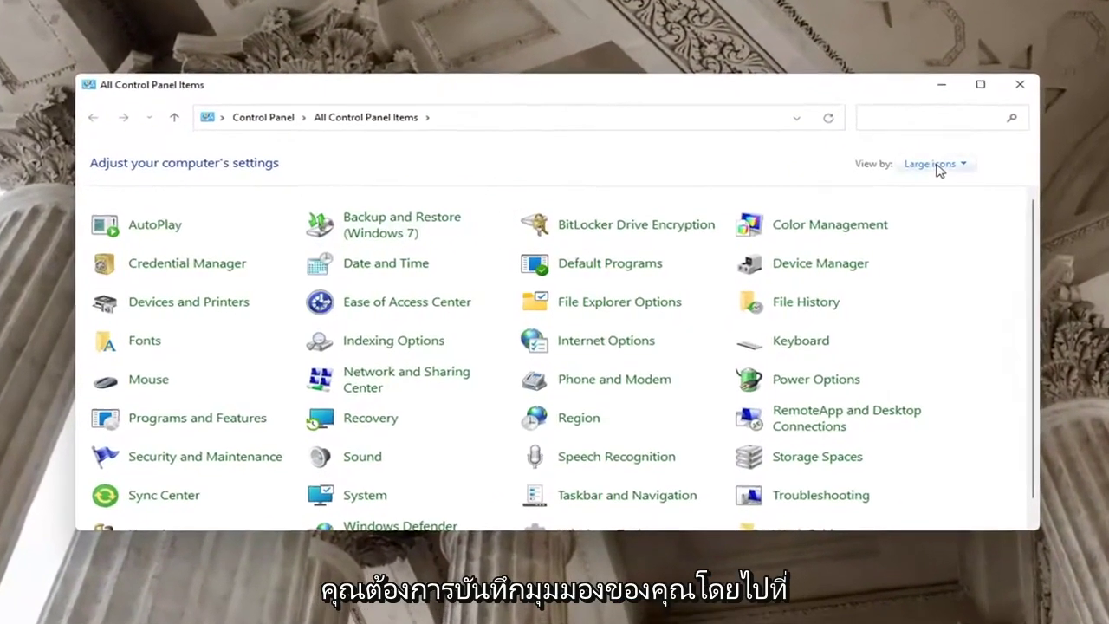
click(898, 178)
click(964, 178)
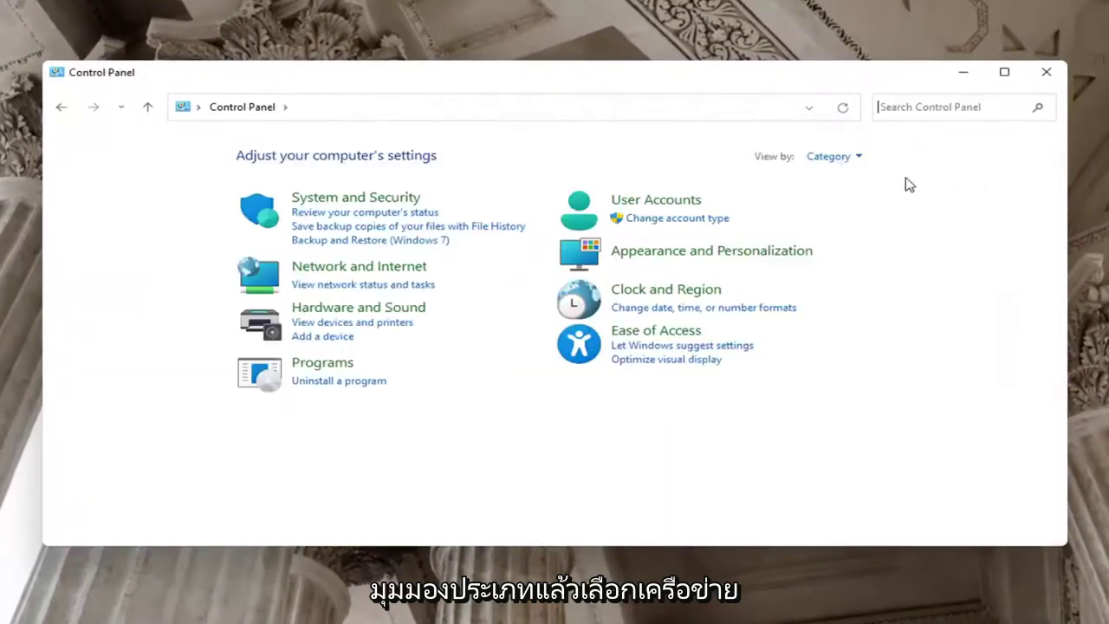
click(401, 271)
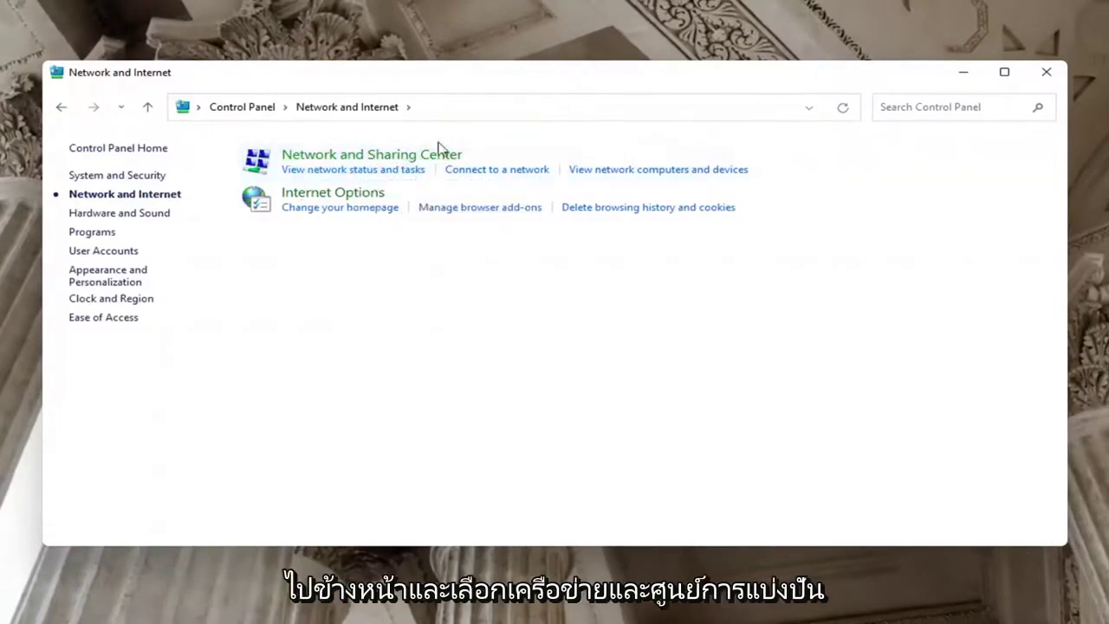
click(412, 154)
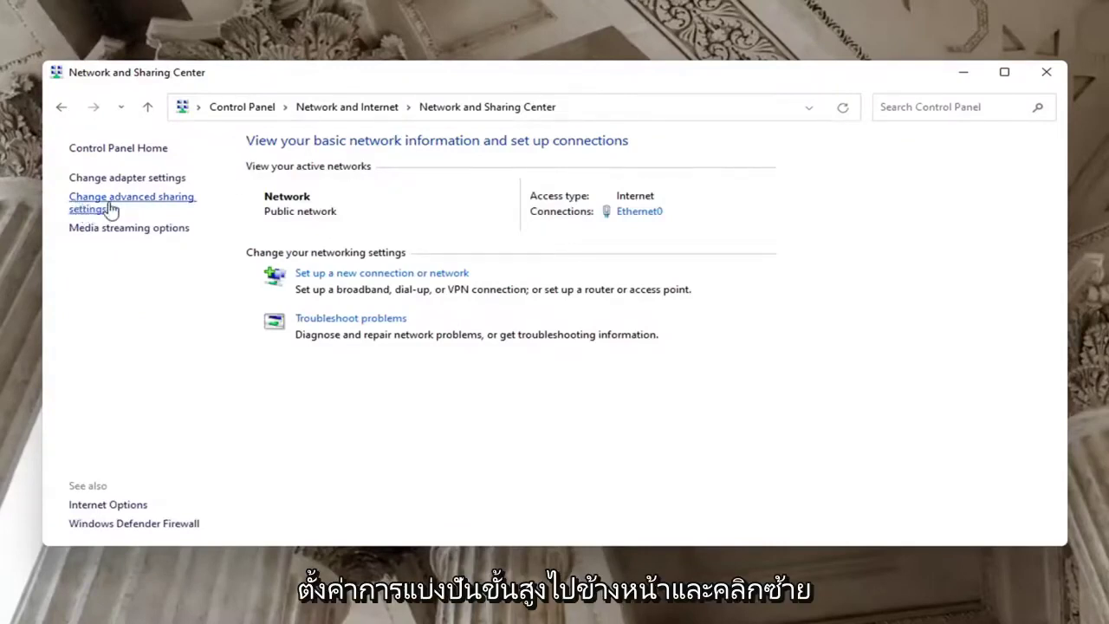
- In Advanced sharing settings, keep public discovery off, enable Private file and printer sharing, and save
click(108, 202)
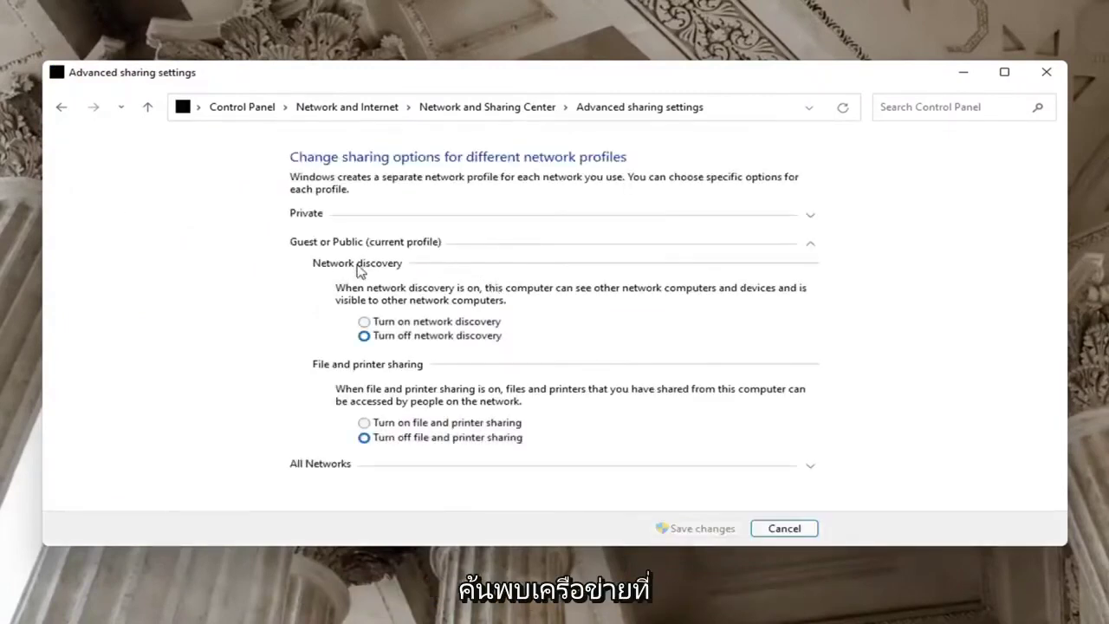
click(363, 322)
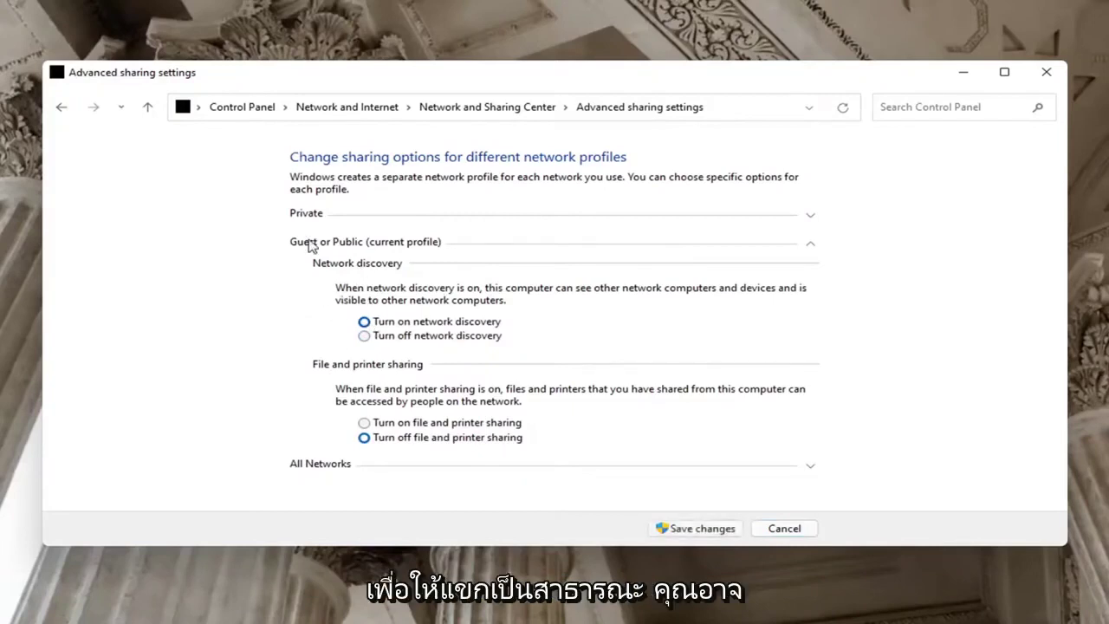
click(364, 337)
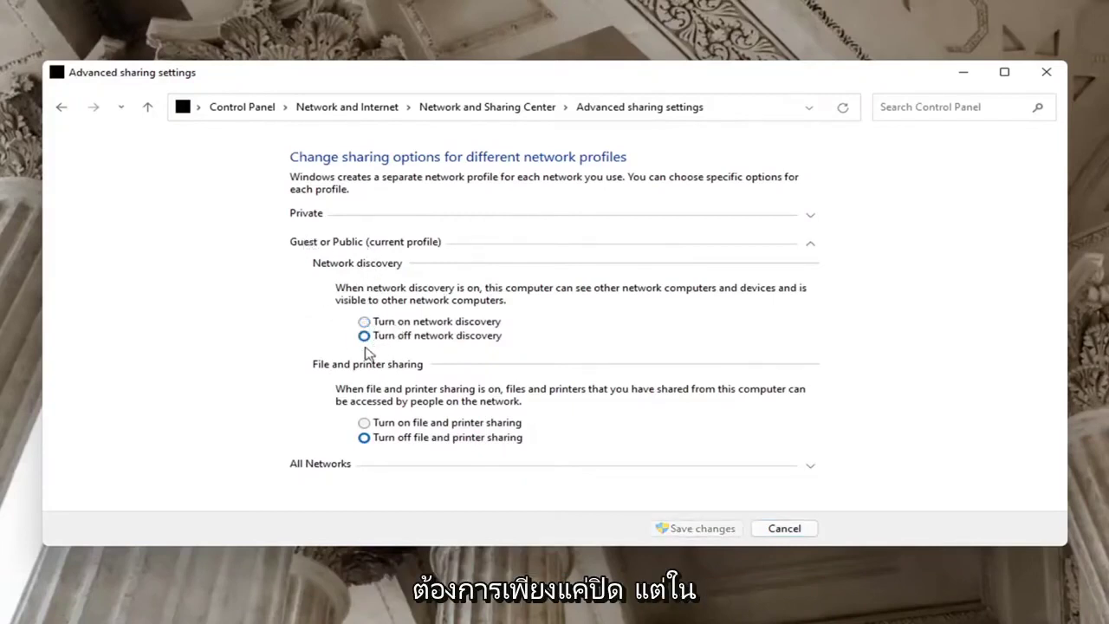
click(371, 215)
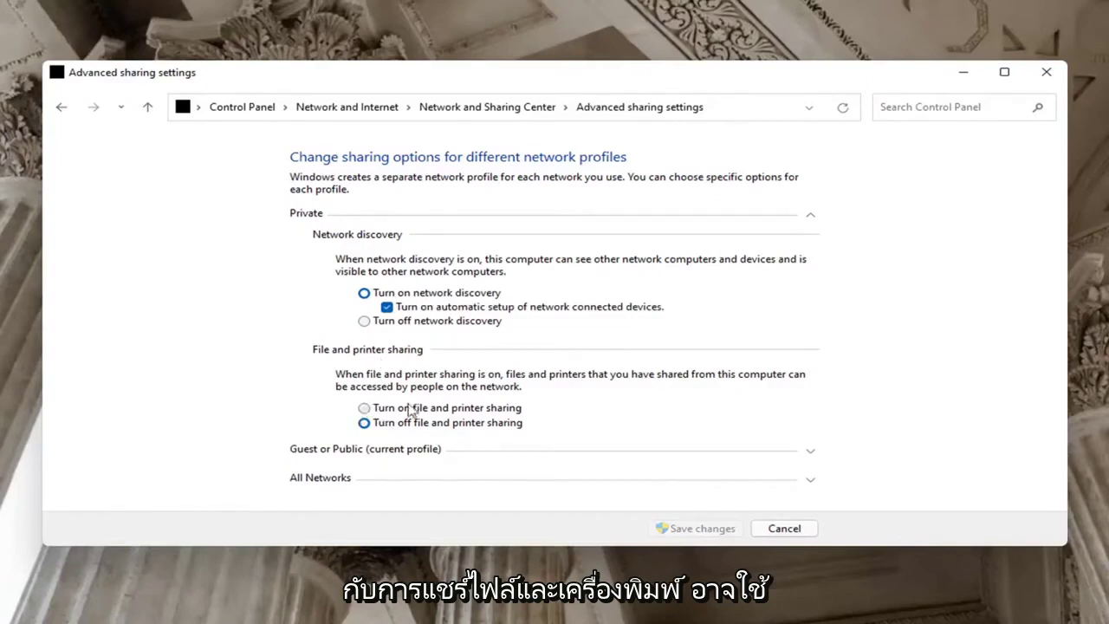
click(364, 408)
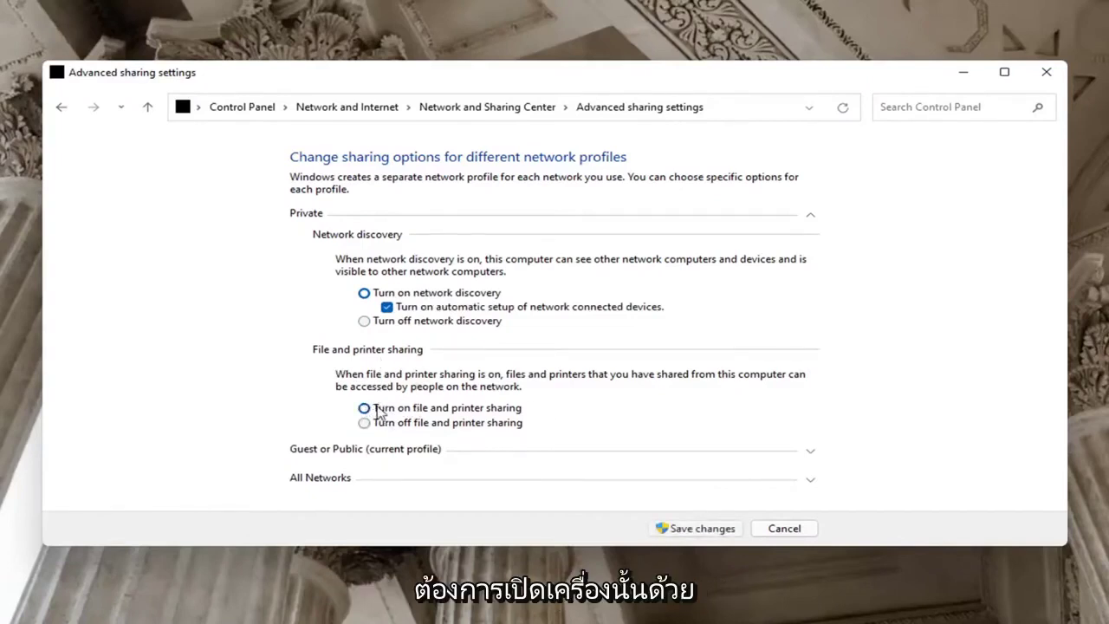
click(687, 525)
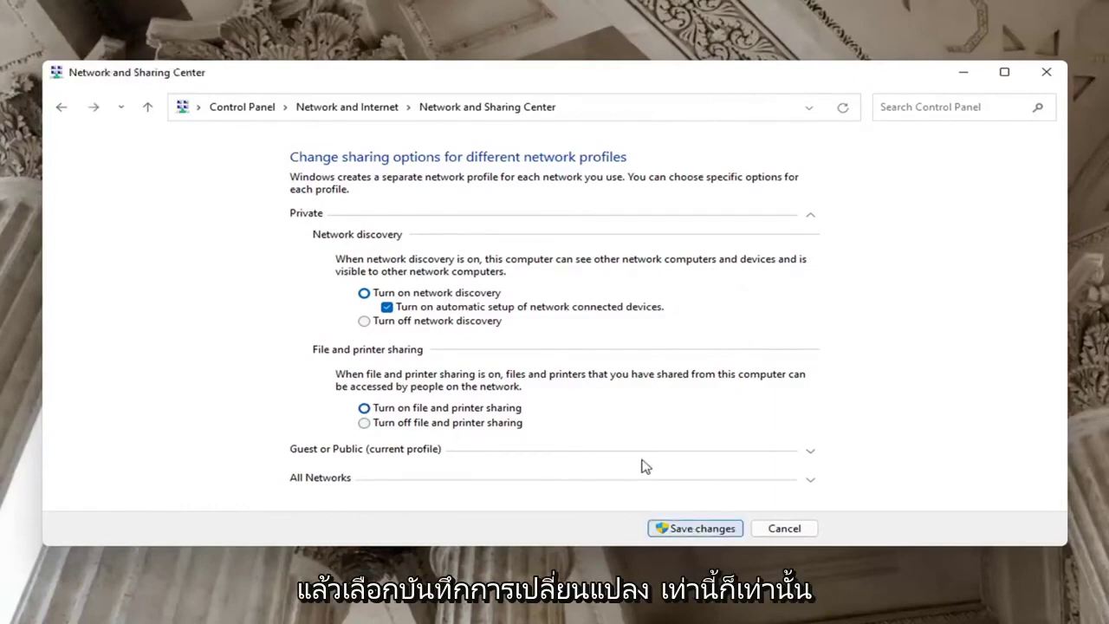